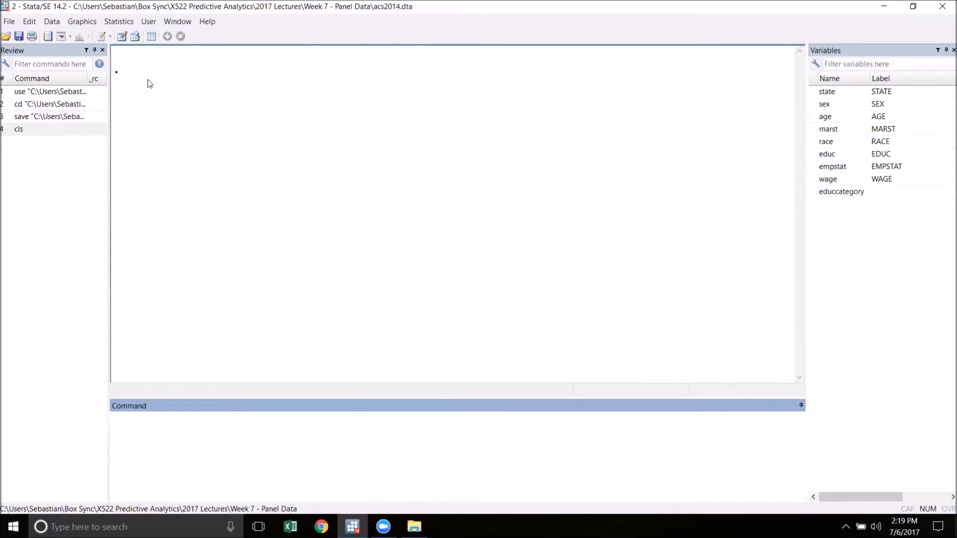
Browse the acs2014 dataset through its final observations, and close the data viewer.
click(135, 38)
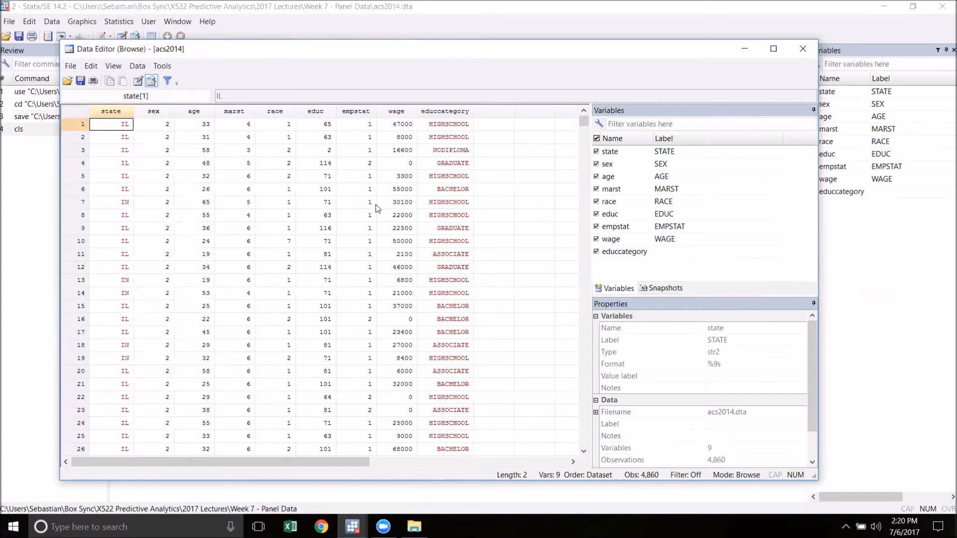
drag(583, 121, 587, 457)
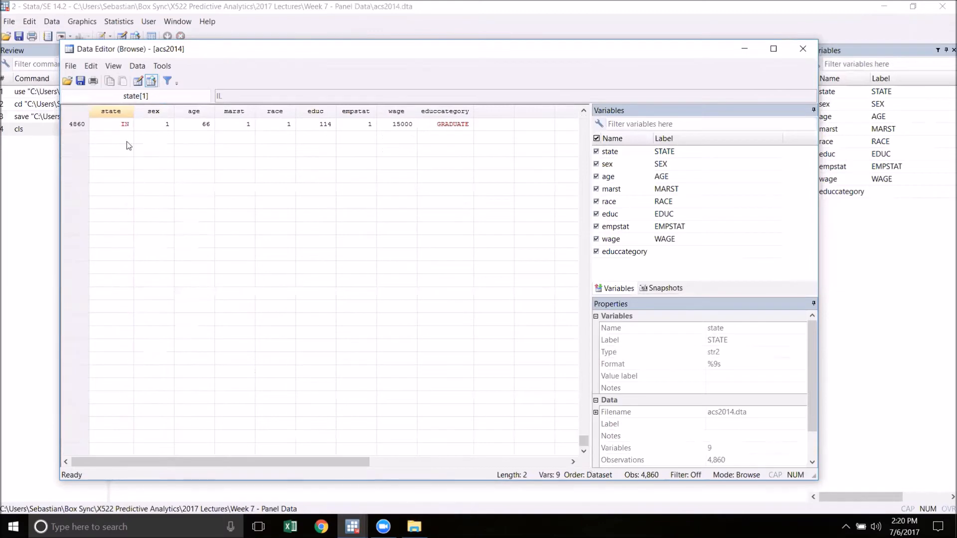
scroll(224, 201, up, 4)
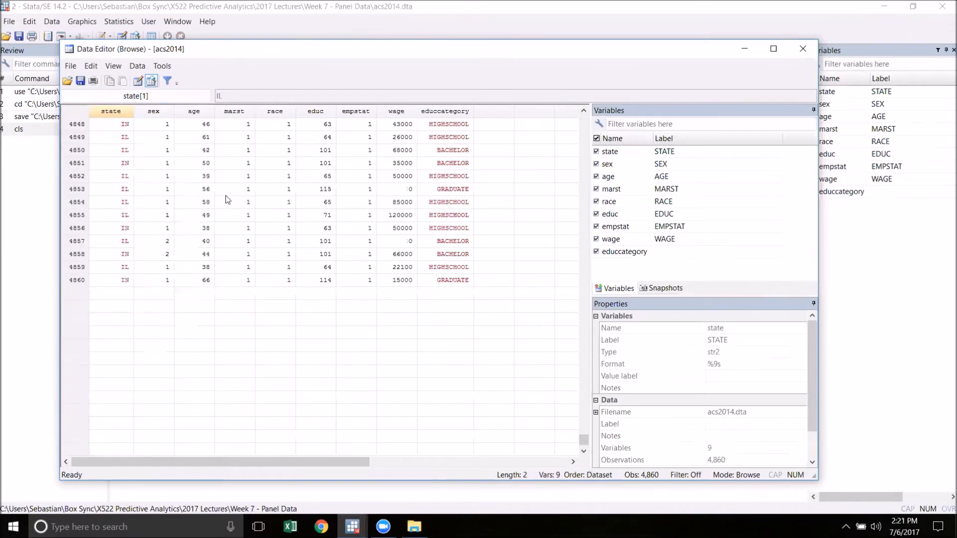
click(803, 49)
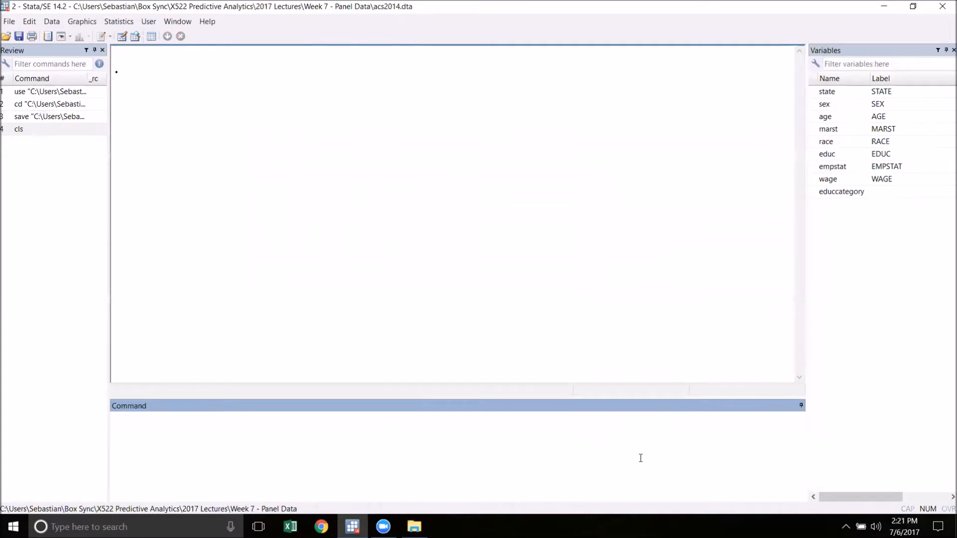
Collapse the dataset to the overall mean of wage with "collapse (mean) wage" and inspect the resulting data.
text(collapse)
text((m)
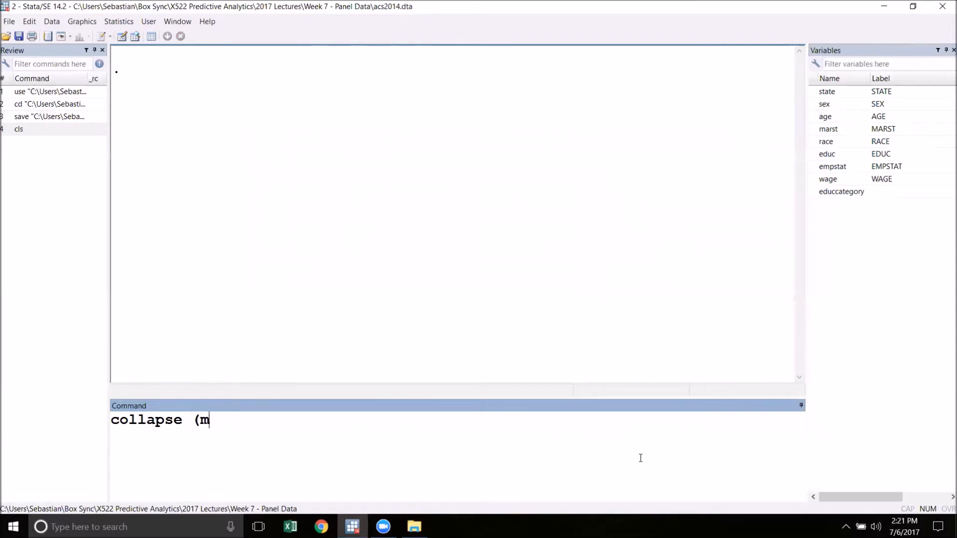
text(ean))
text(wage)
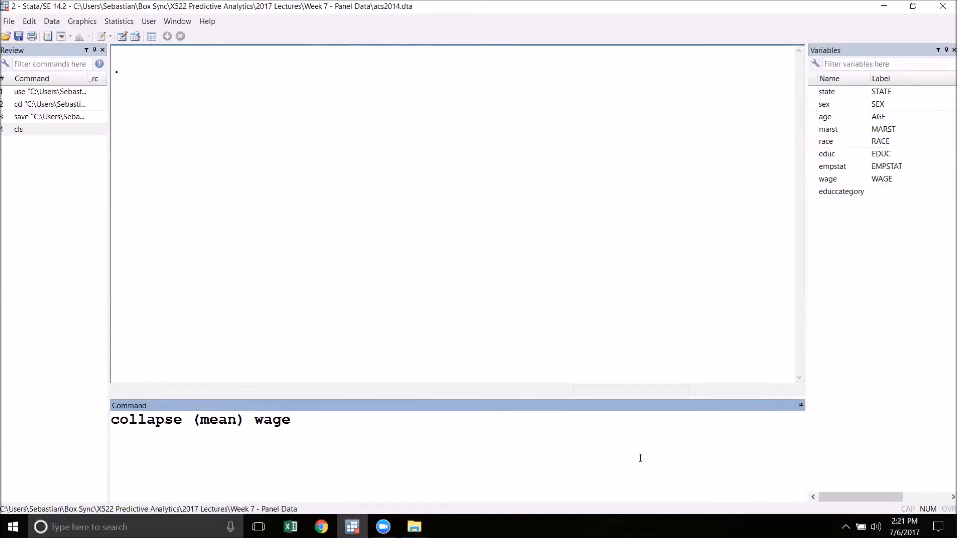
key(Return)
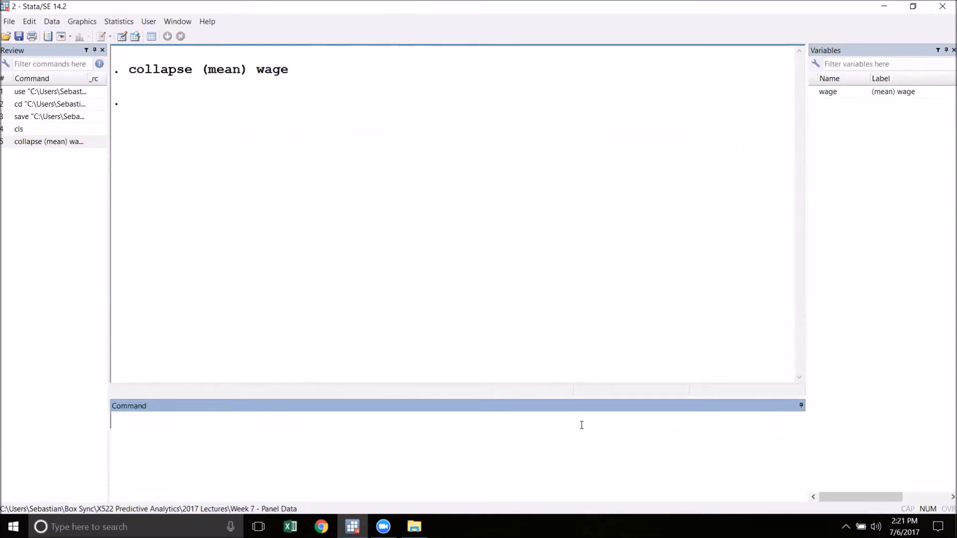
click(135, 37)
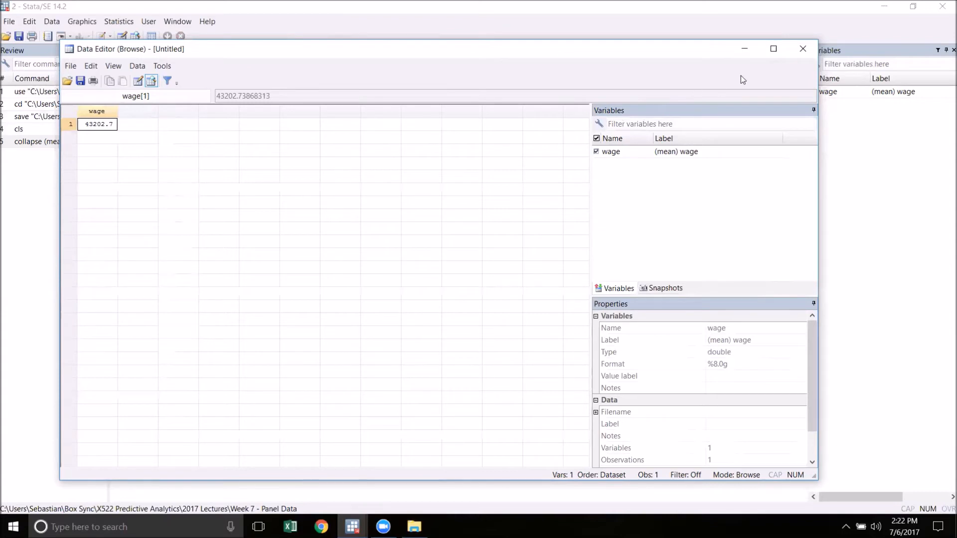
click(802, 48)
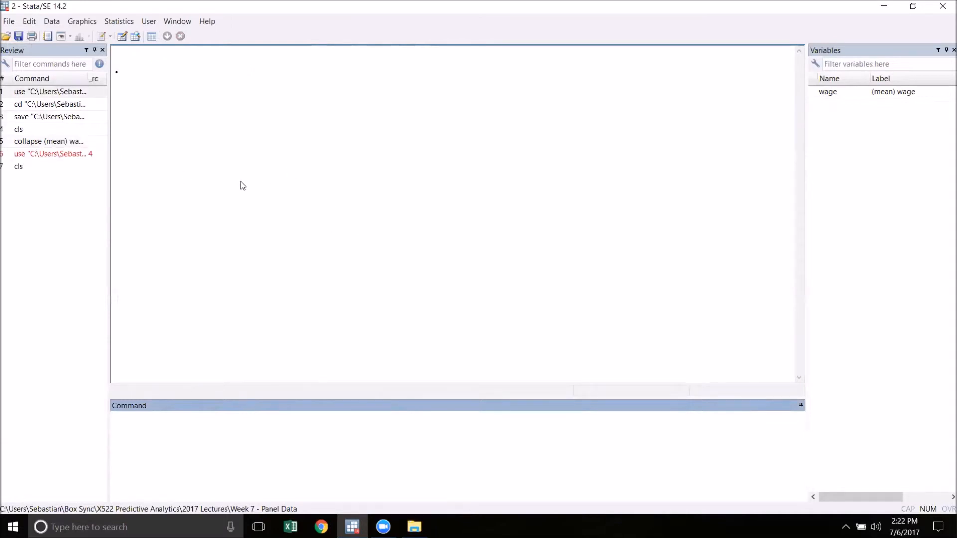
Reopen the acs2014 dataset, discarding the unsaved collapsed data.
click(6, 36)
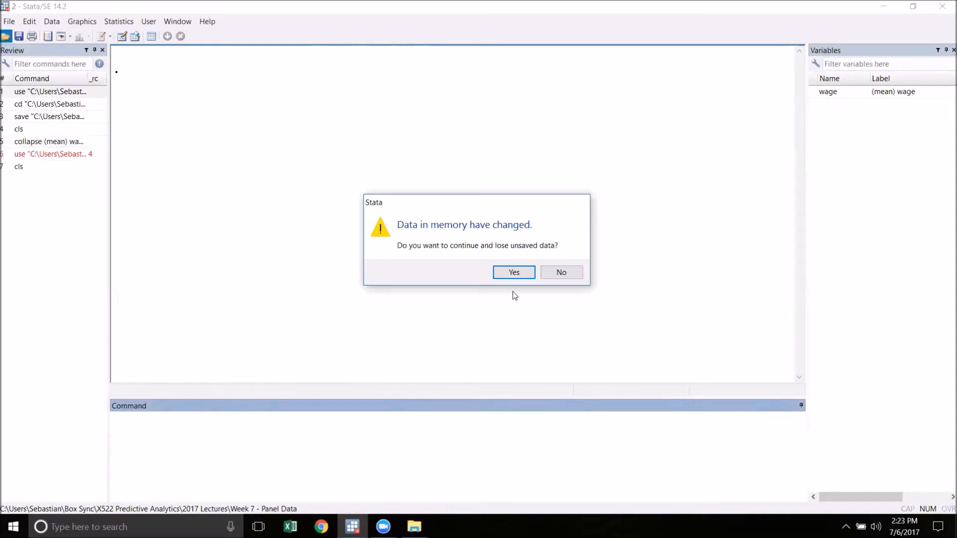
click(513, 272)
double_click(456, 174)
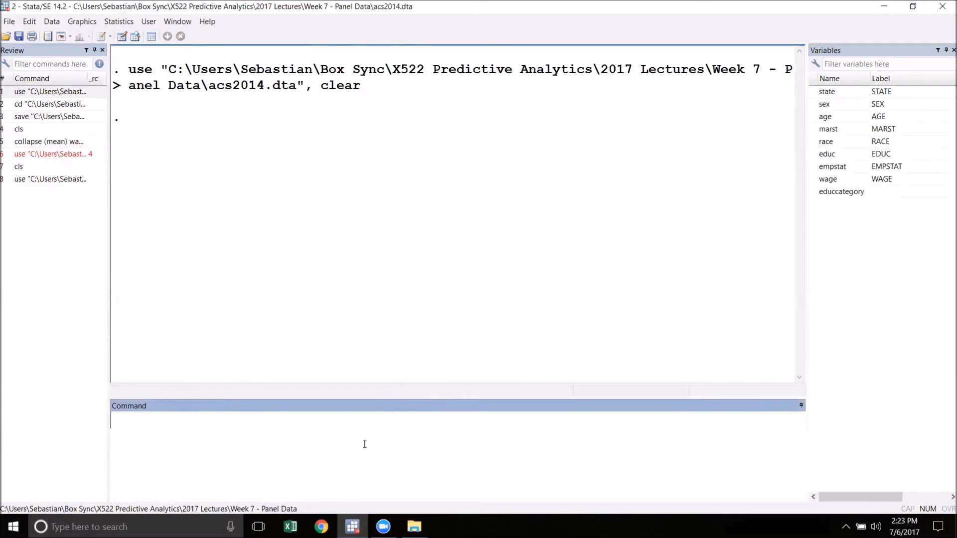
Collapse the data to mean wage by state and sex with "collapse (mean) wage, by(state sex)" and inspect the resulting data.
text(collapse (mean) )
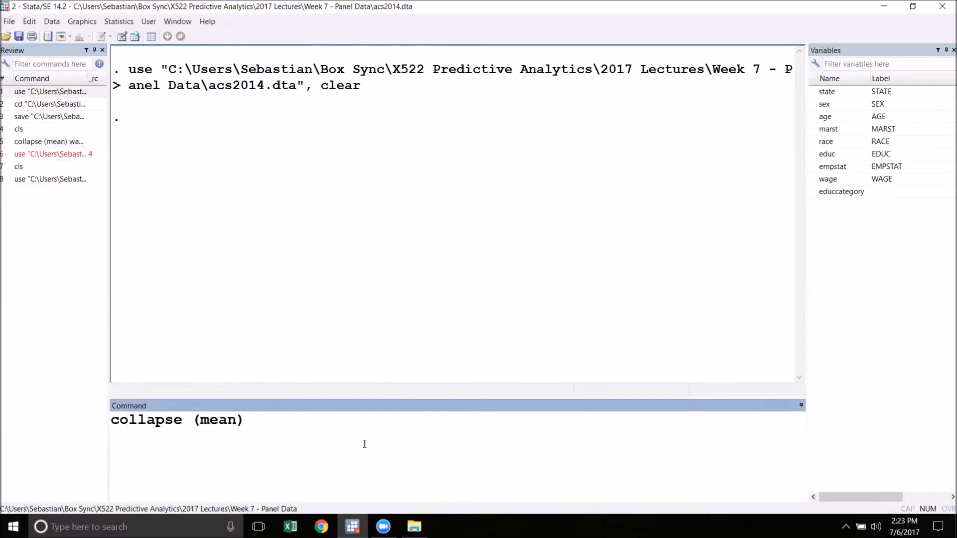
text(wage, by)
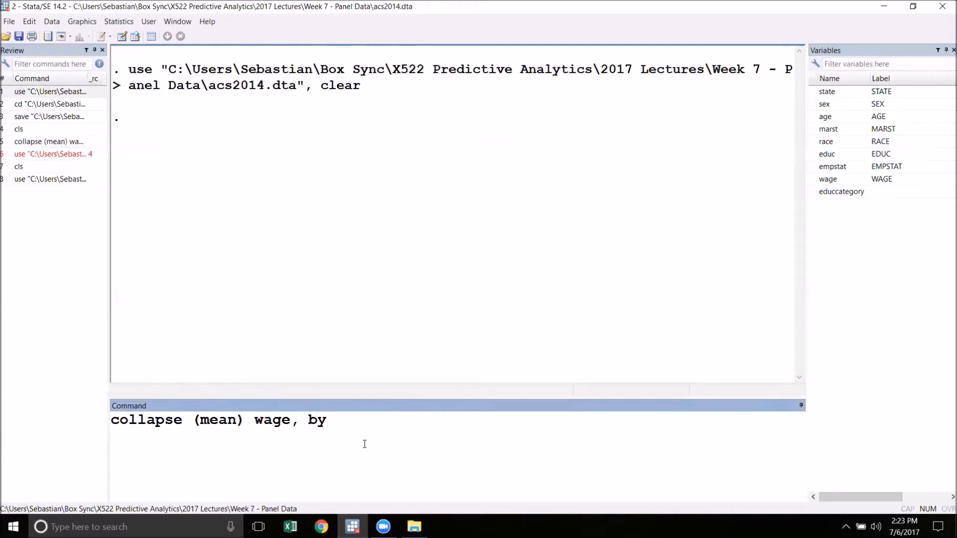
text(()
text(state sex))
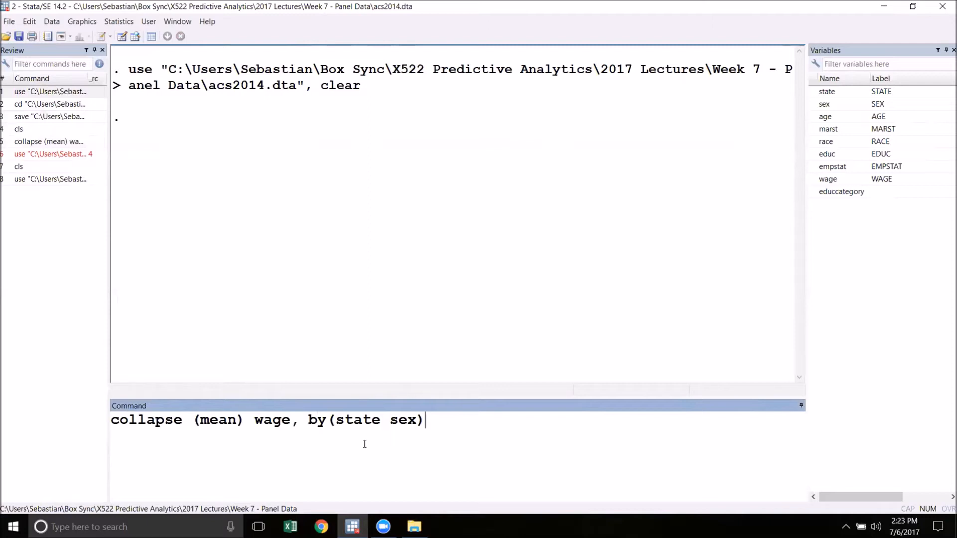
key(Return)
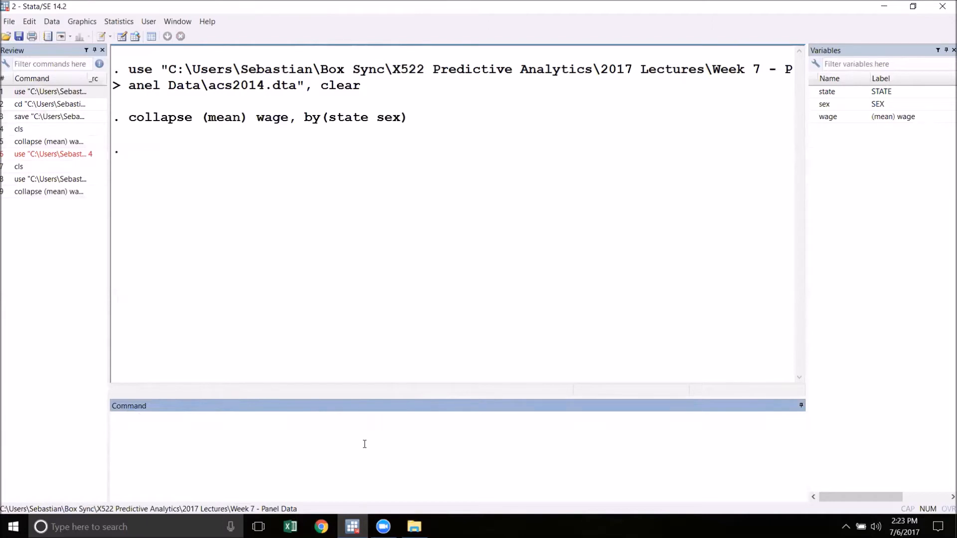
click(135, 37)
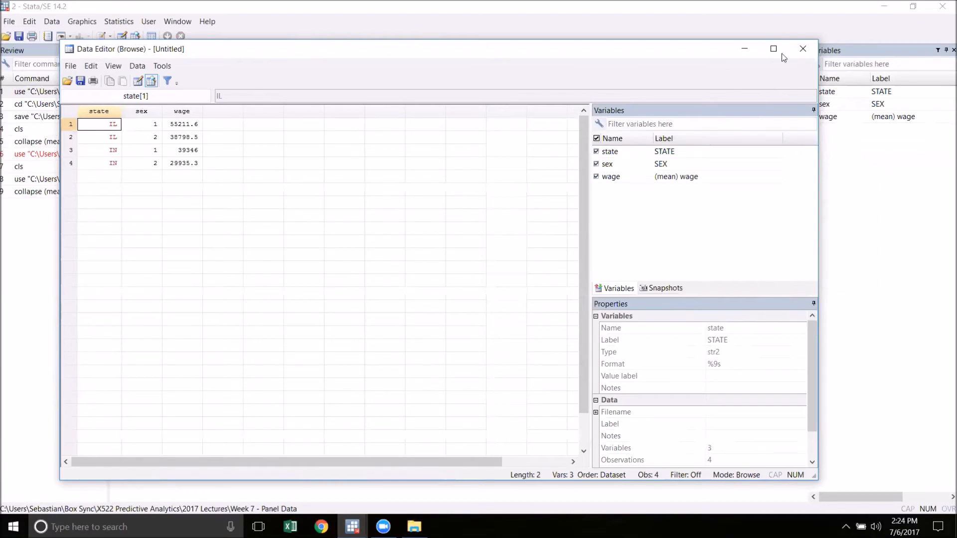
click(801, 52)
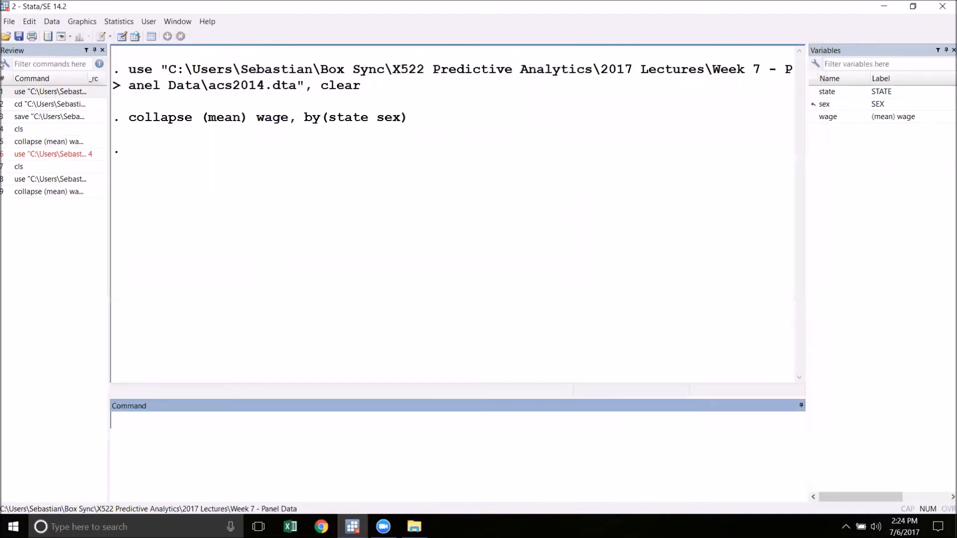
Save the collapsed data as a new Stata dataset named collapsedacs in the Week 7 - Panel Data folder.
click(16, 22)
mouse_move(9, 22)
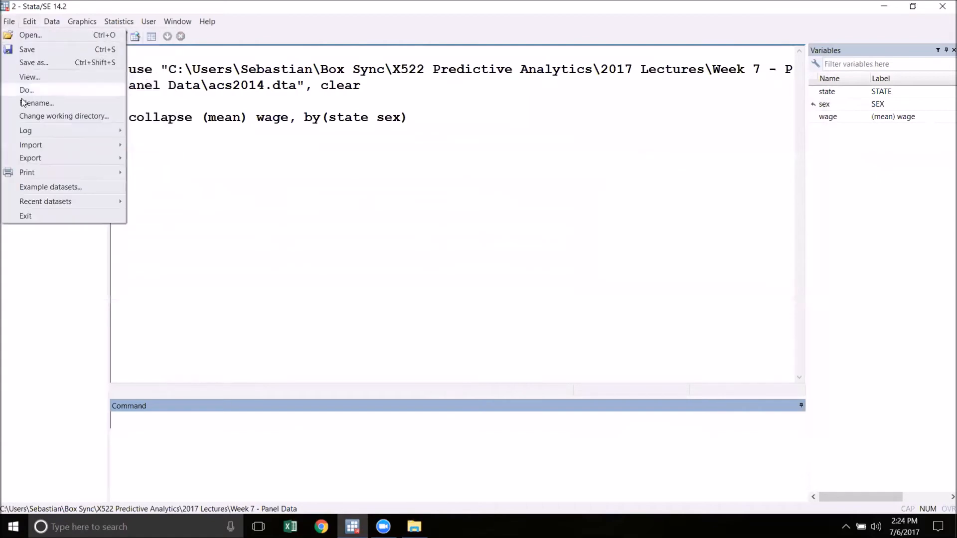
click(33, 67)
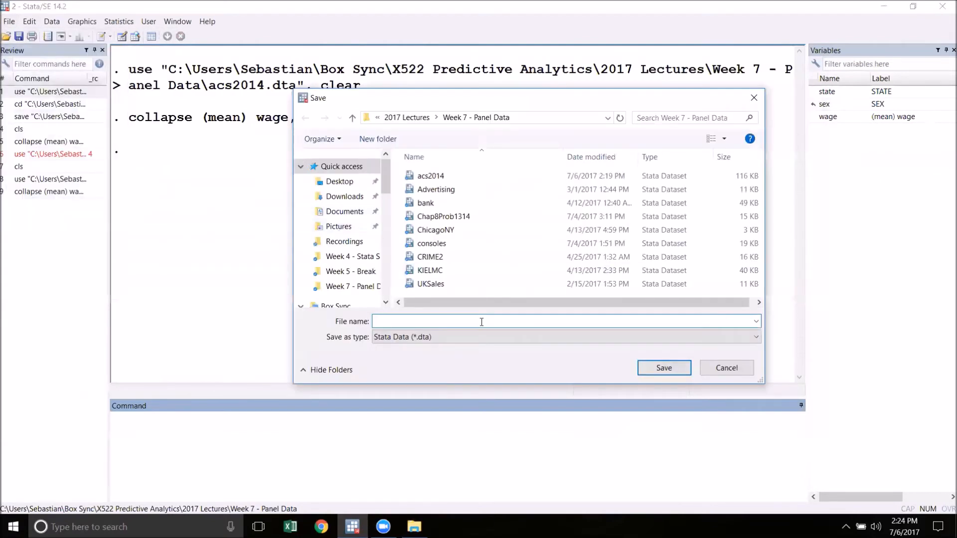
text(c)
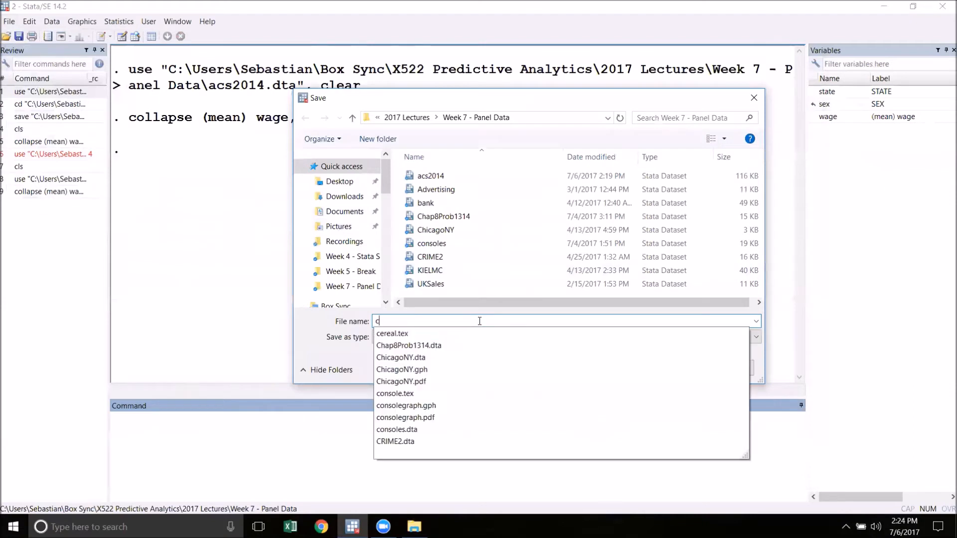
text(ollapsed)
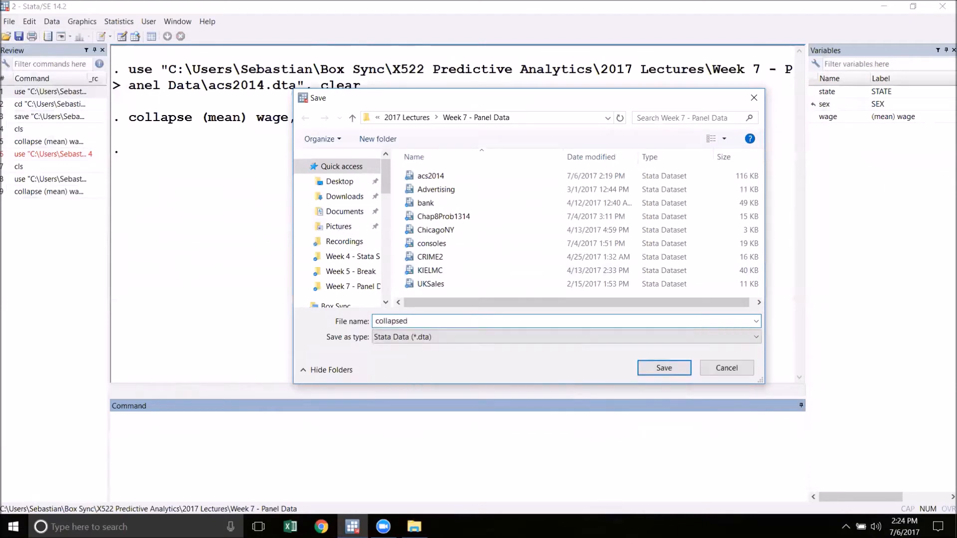
text(acs)
key(Return)
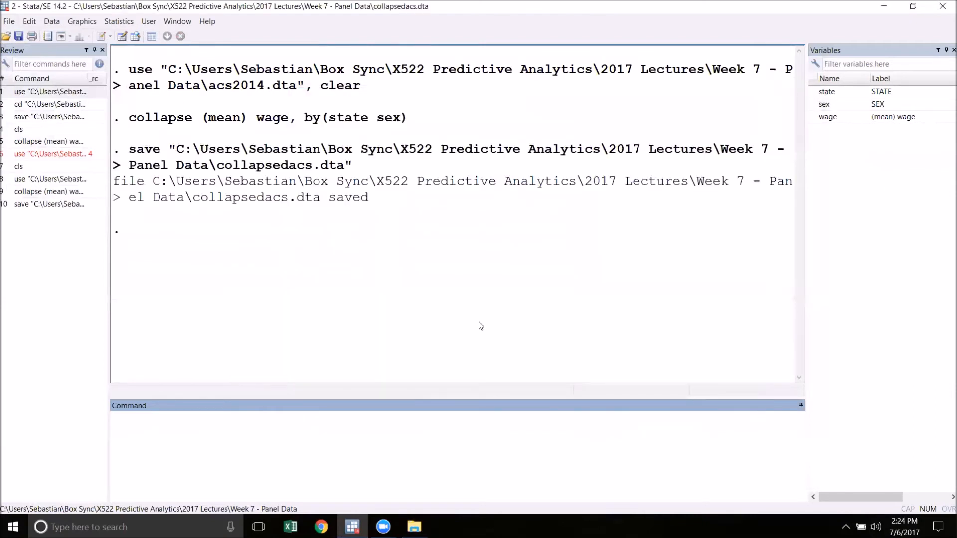
Load the original acs2014 dataset in place of the saved collapsed data.
click(7, 36)
click(512, 183)
double_click(511, 183)
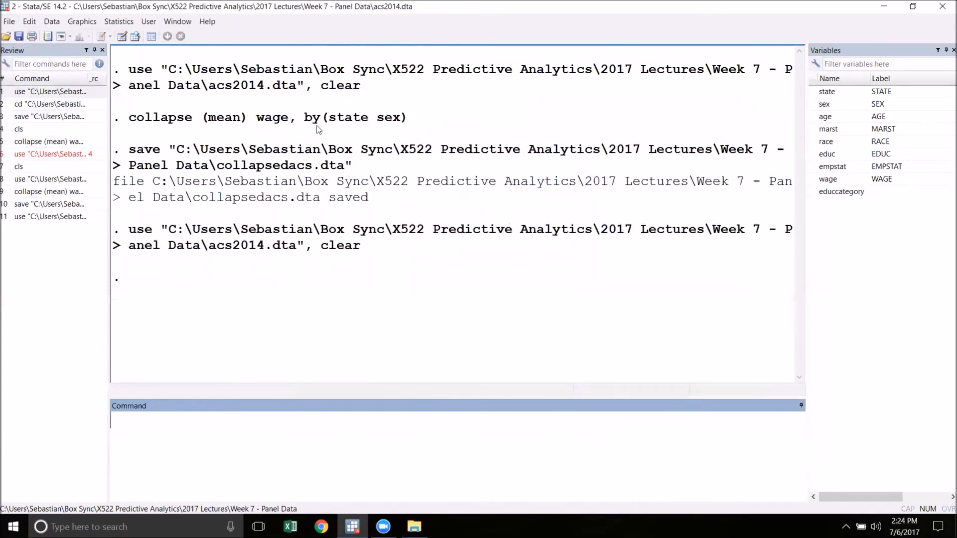
Run "collapse (sum) wage (mean) age, by(state sex)" and open the resulting data for browsing.
click(365, 450)
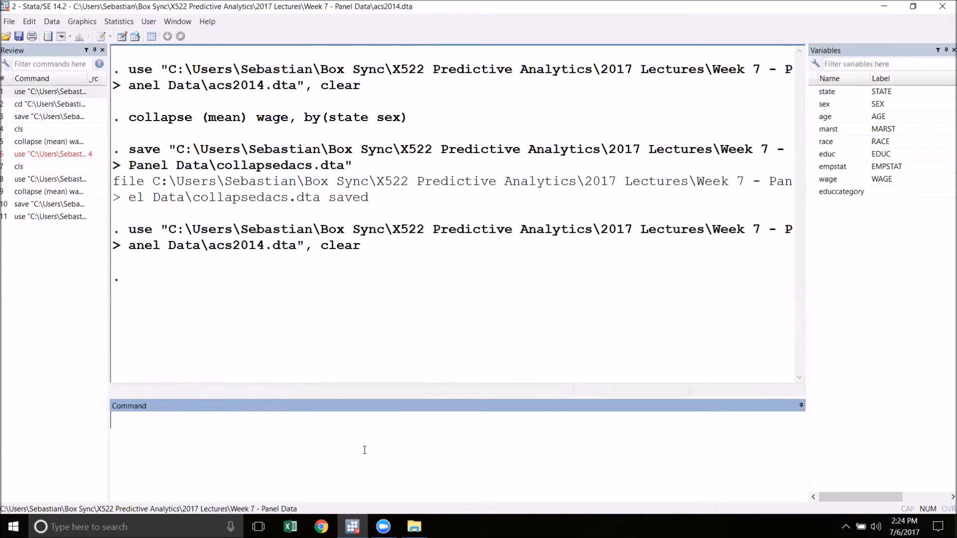
text(collapse)
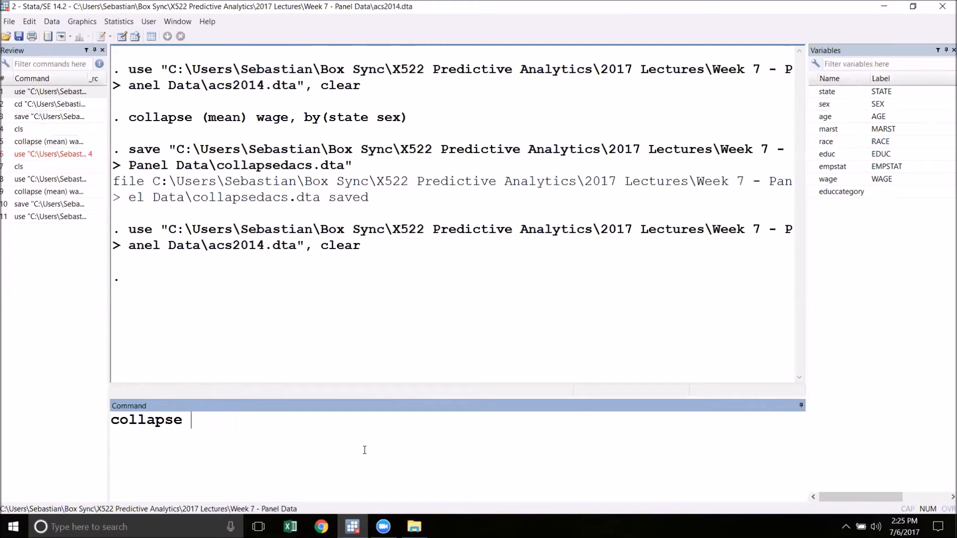
text((sum) wage (mean) age)
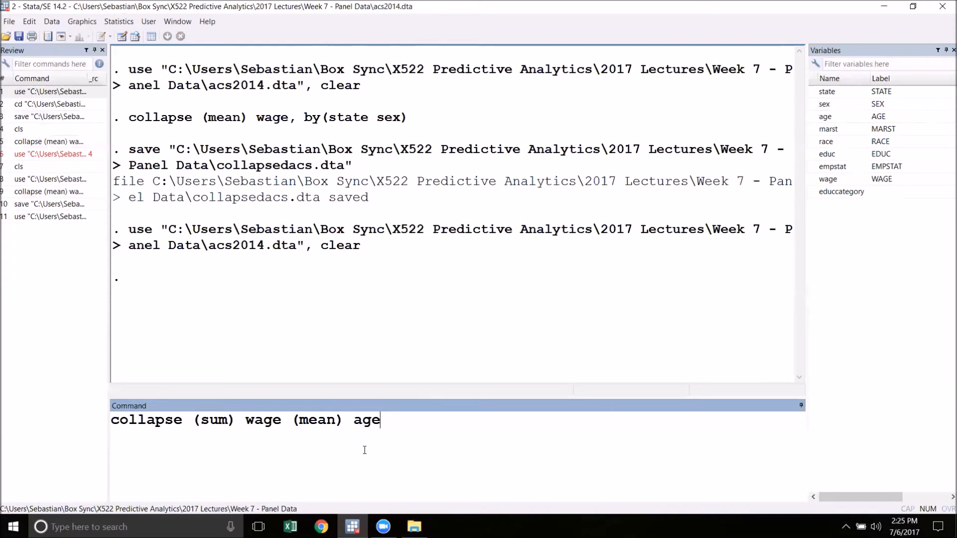
text(, by(st)
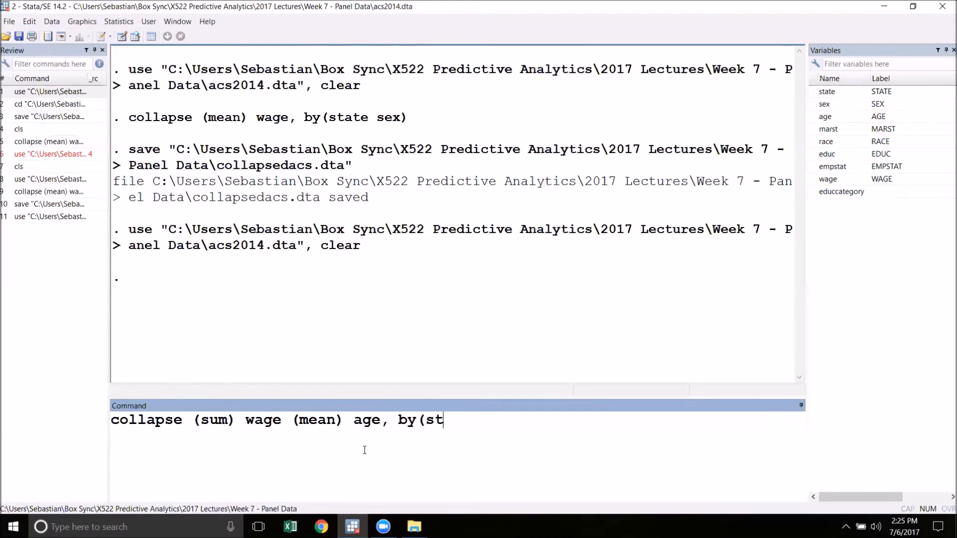
text(ate sex))
key(Return)
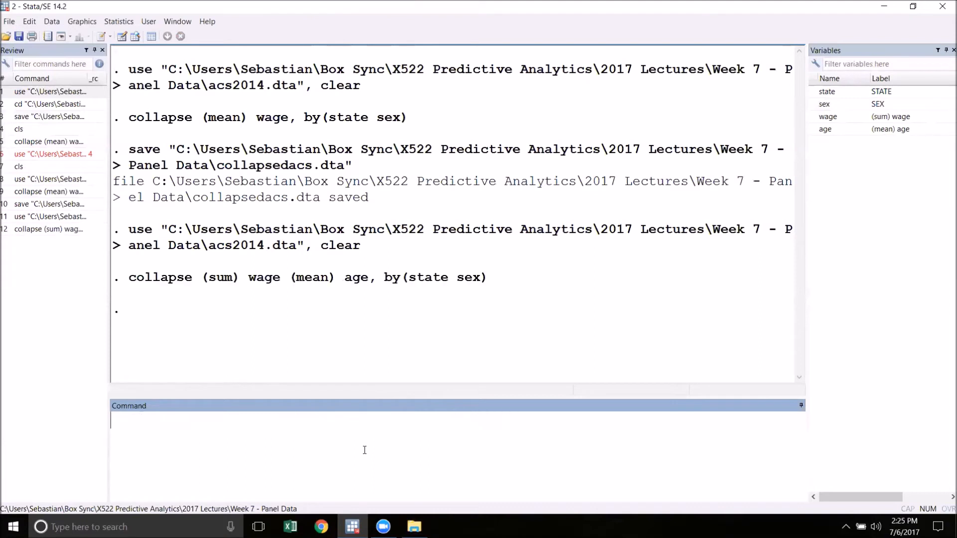
click(136, 39)
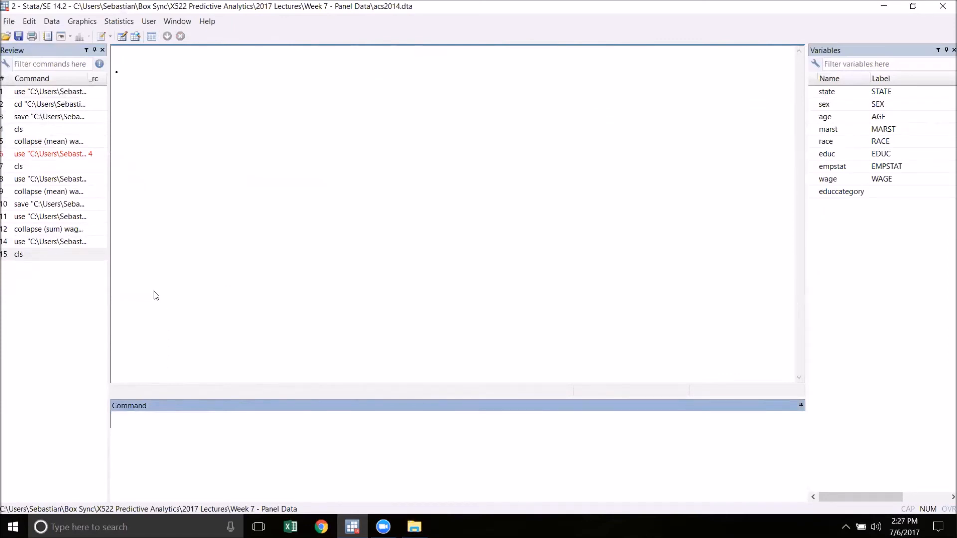
Try to collapse wage to both its sum and mean by reusing the earlier command as "collapse (sum) wage (mean) wage, by(state sex)".
click(47, 229)
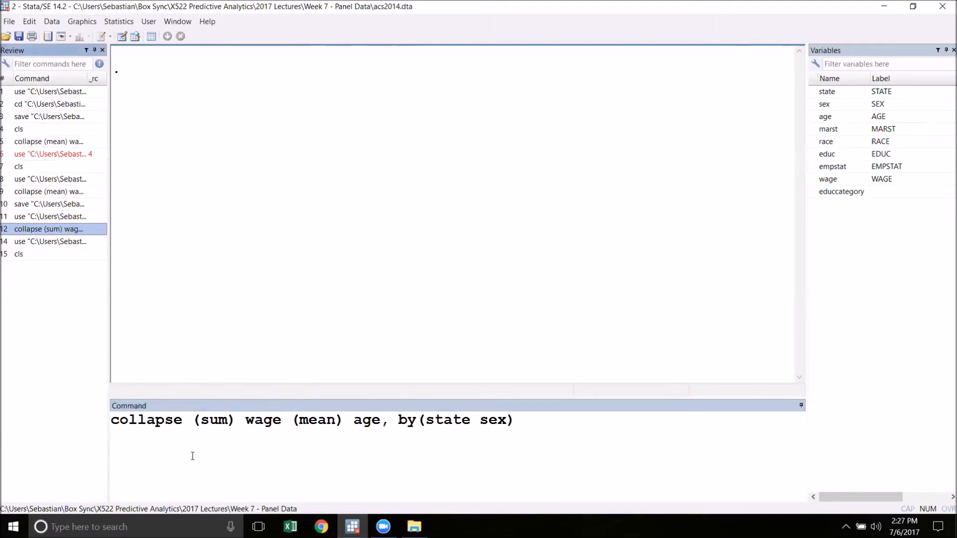
click(356, 428)
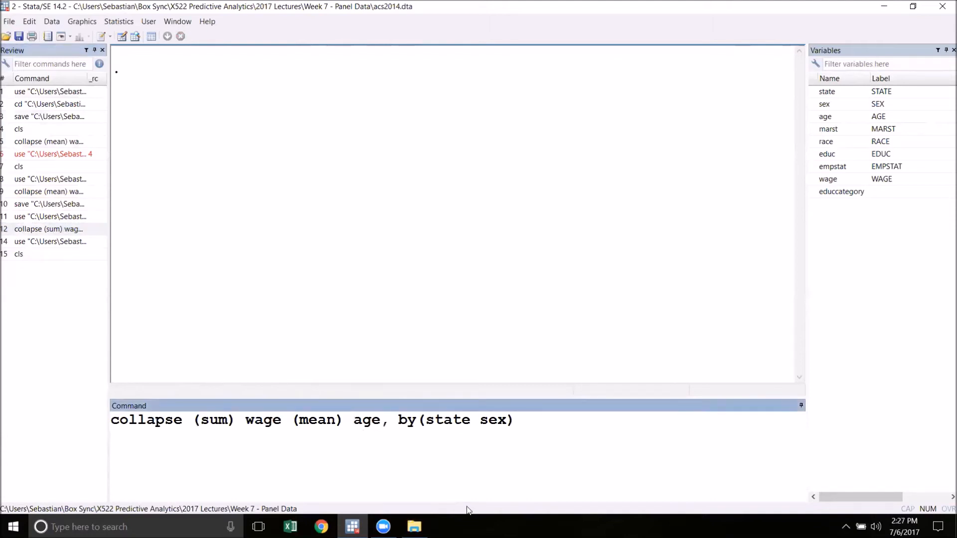
text(w)
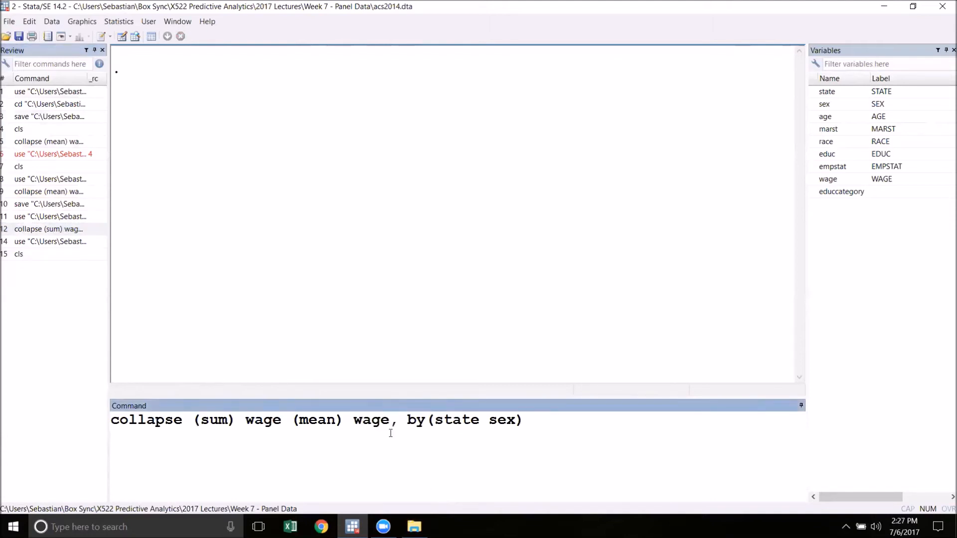
key(Return)
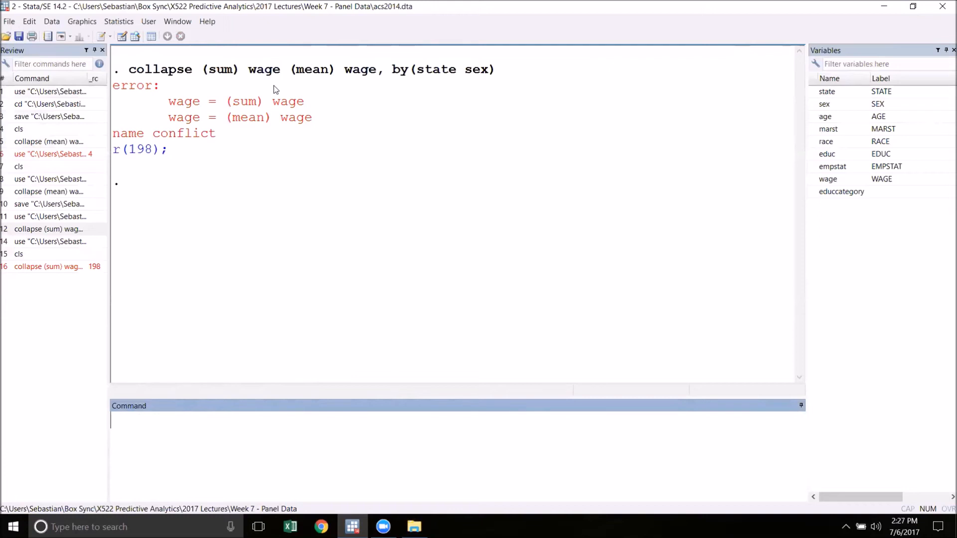
Rework the failed command into "collapse (sum) sumwage=wage (mean) meanwage=wage, by(state sex)", run it and open the resulting data for browsing.
click(63, 268)
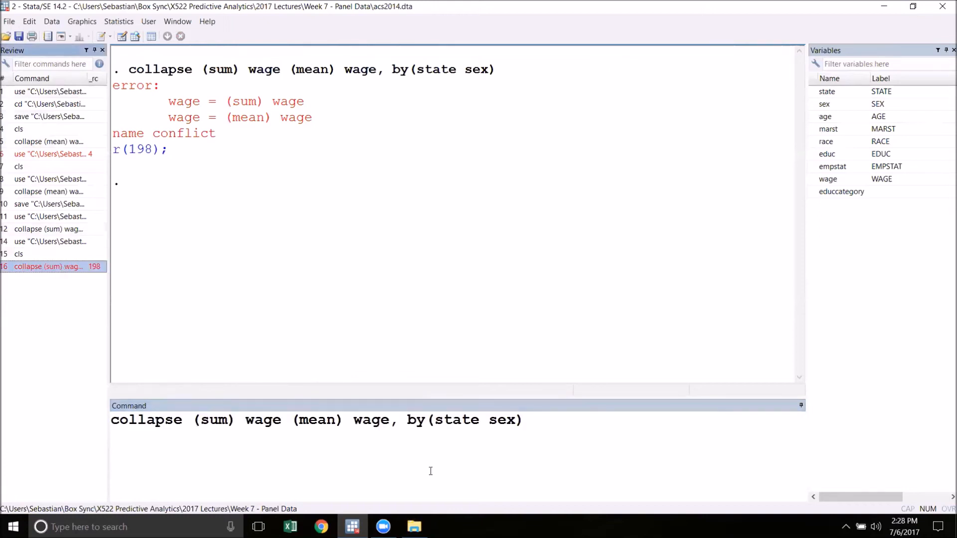
click(250, 423)
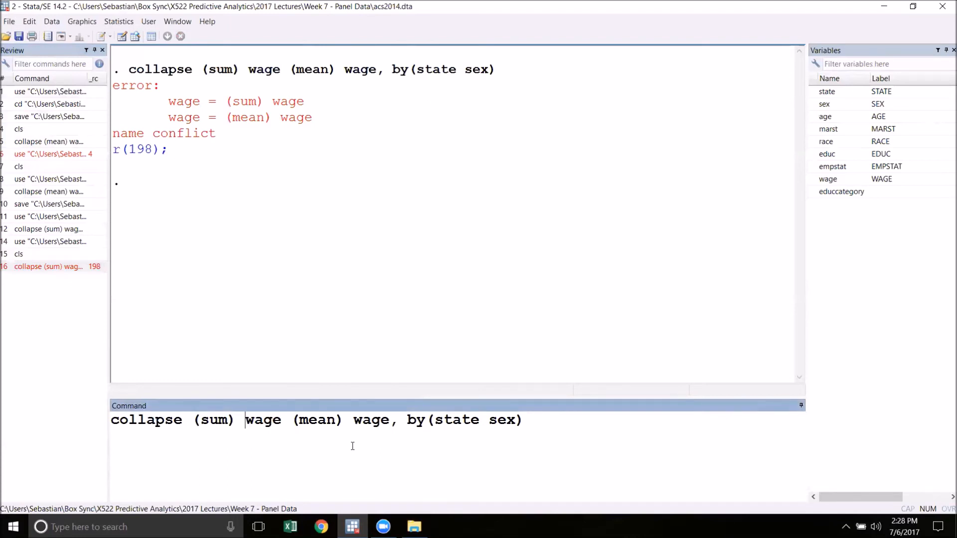
text(sumw)
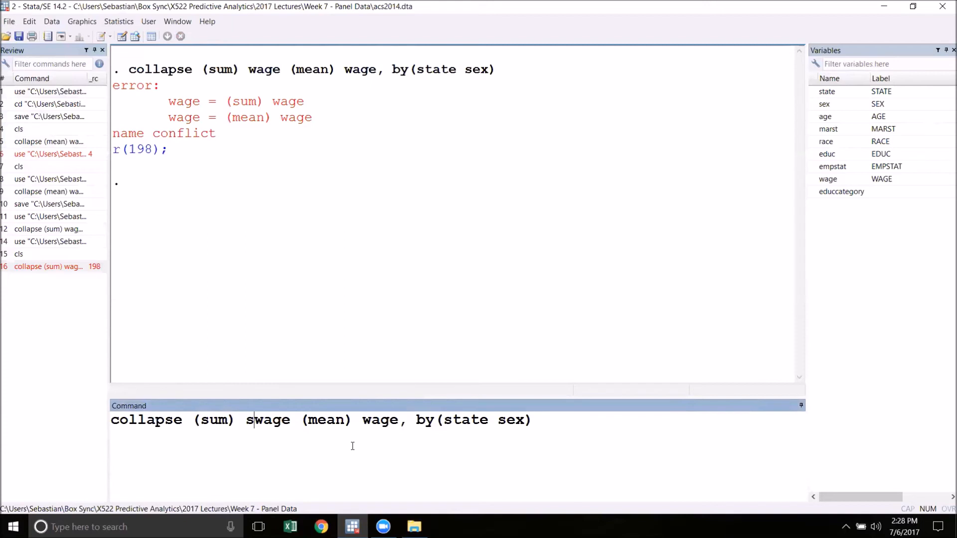
text(age)
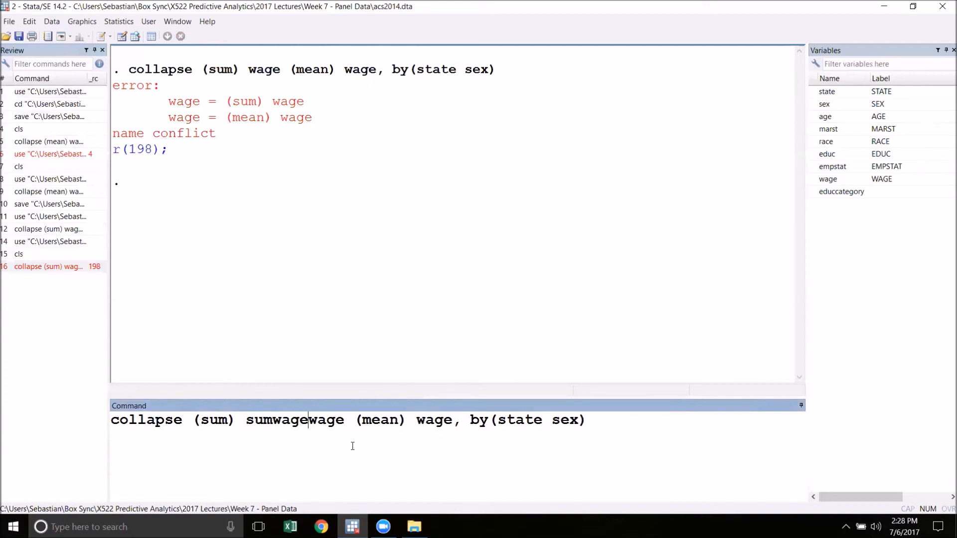
text(=)
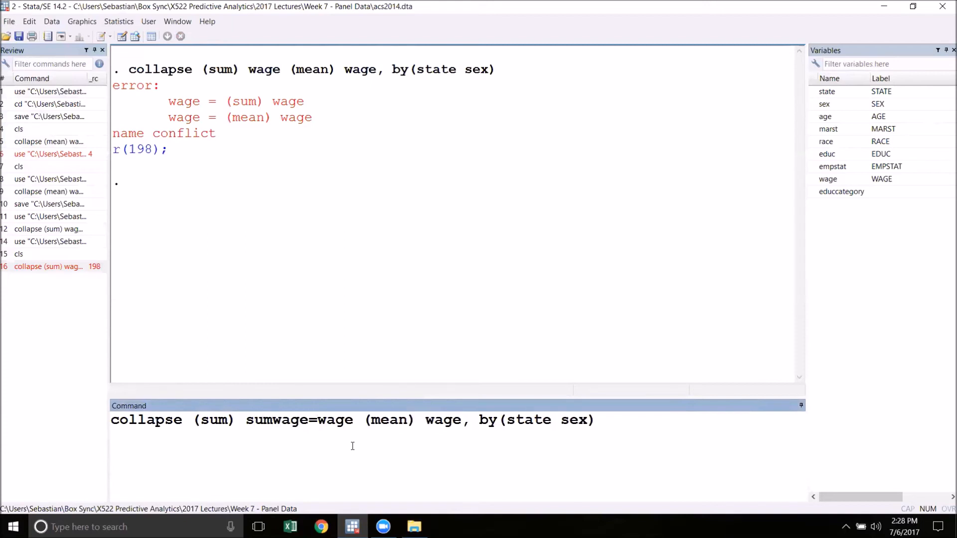
click(425, 420)
text(meanwage=)
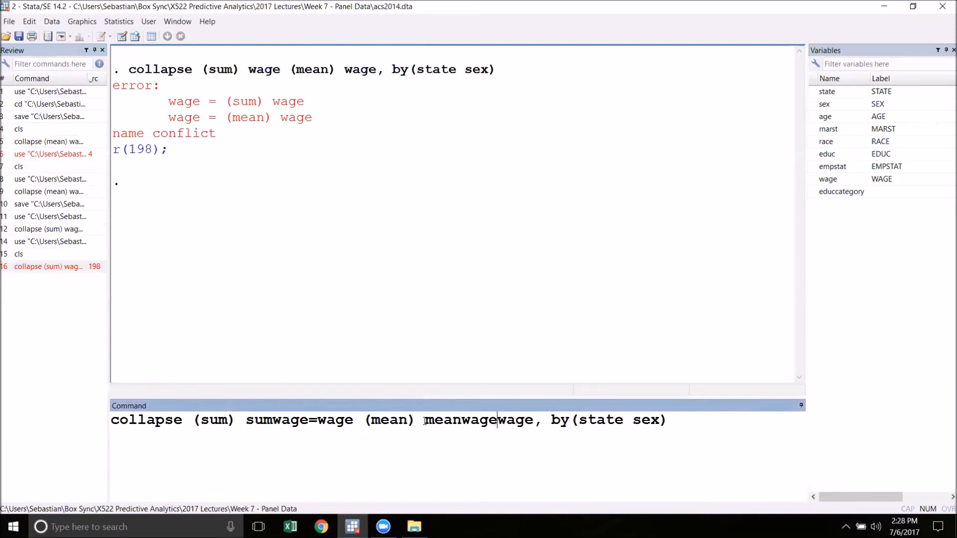
key(Return)
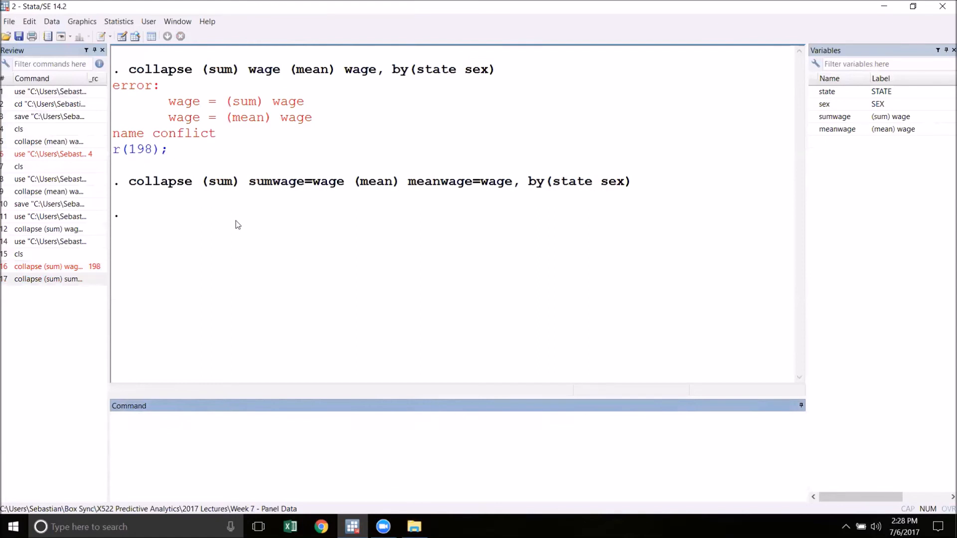
click(135, 37)
Reload the original acs2014 dataset, discarding the unsaved collapsed data.
click(6, 36)
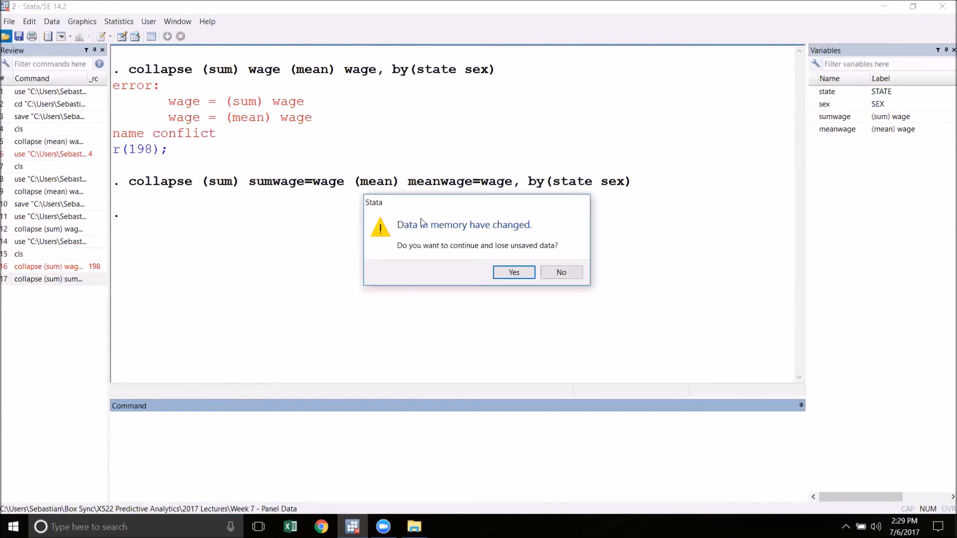
click(524, 271)
double_click(445, 178)
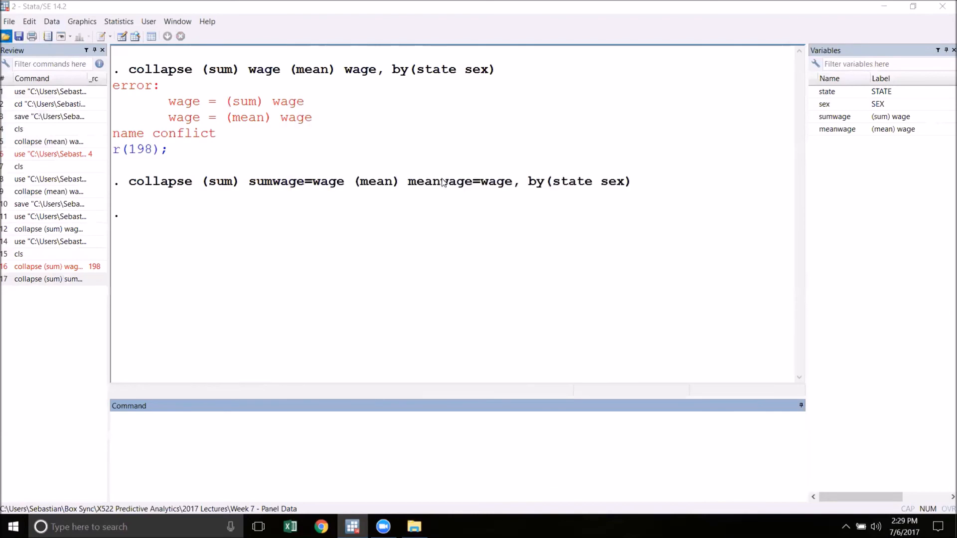
Extend the previous collapse command with "(count) count=wage" before the by(state sex) option, run it and browse the resulting data.
click(64, 280)
click(542, 425)
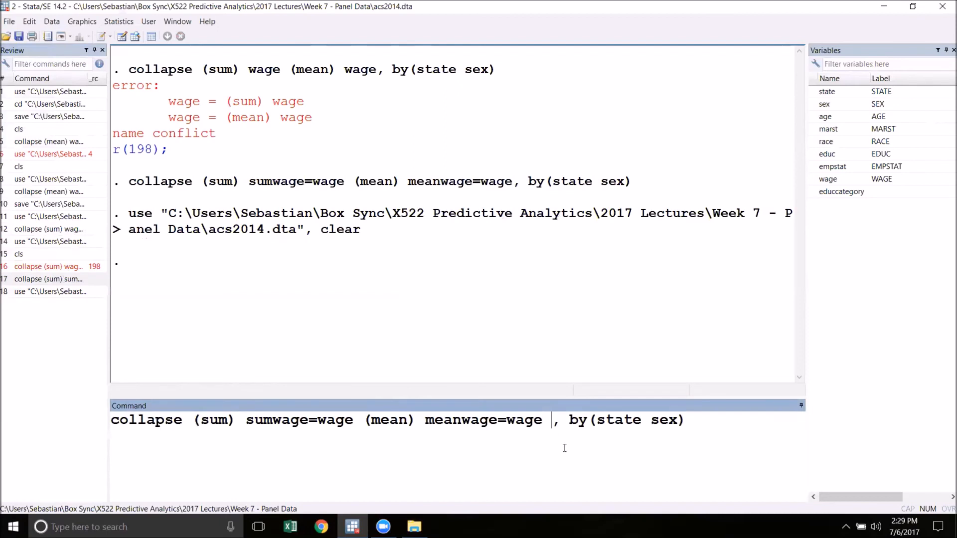
text((count)
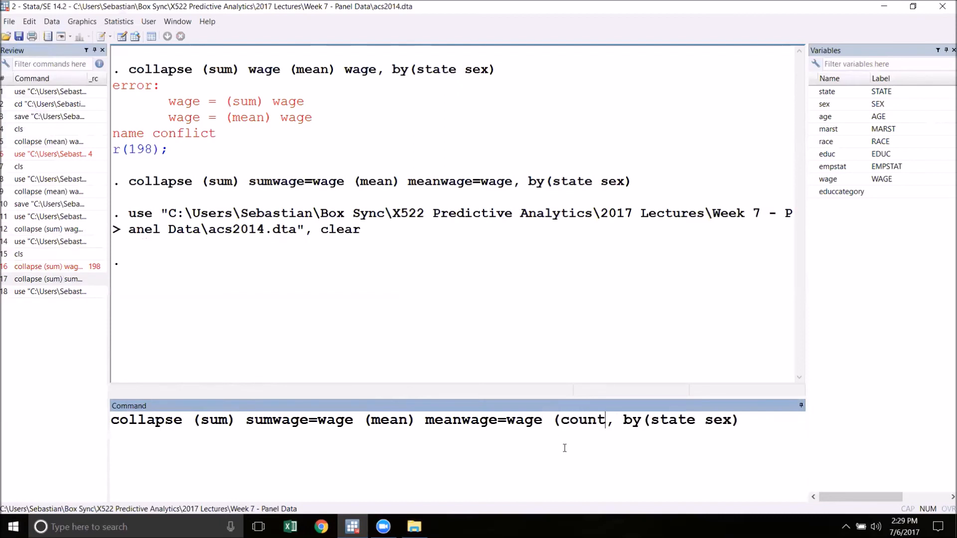
text())
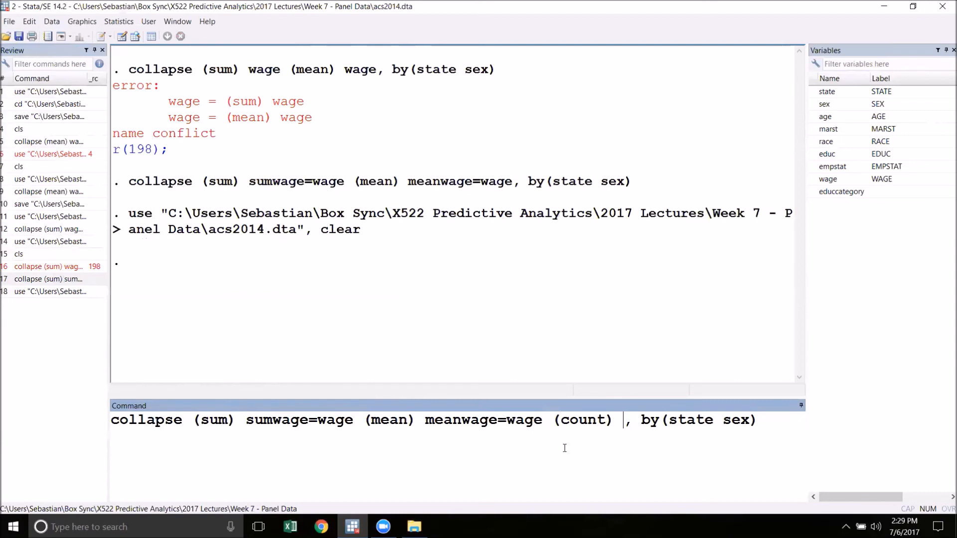
text(count)
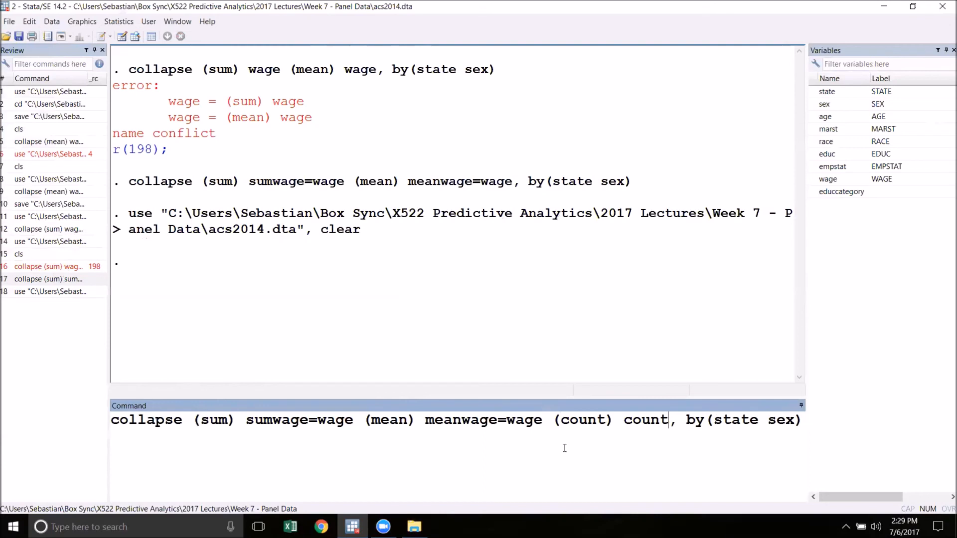
text(=wage)
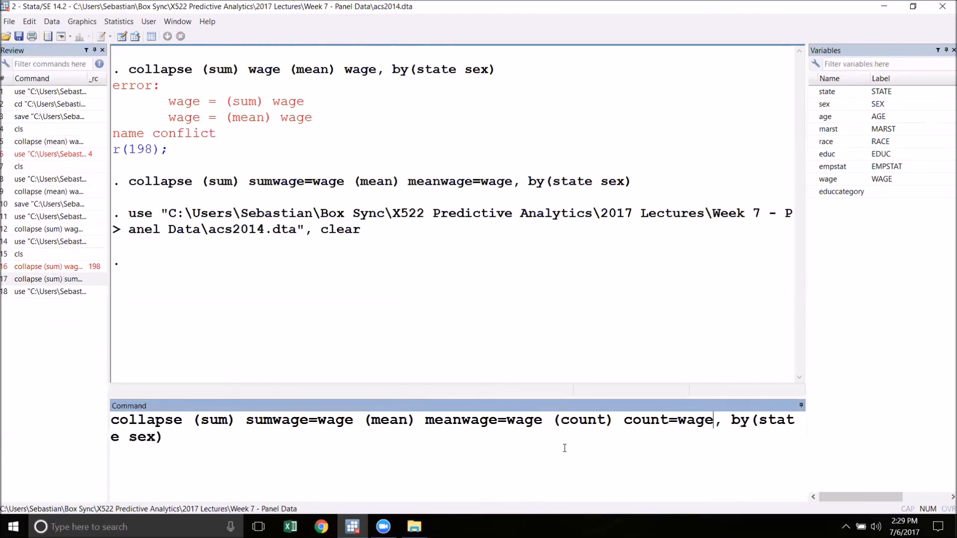
key(Return)
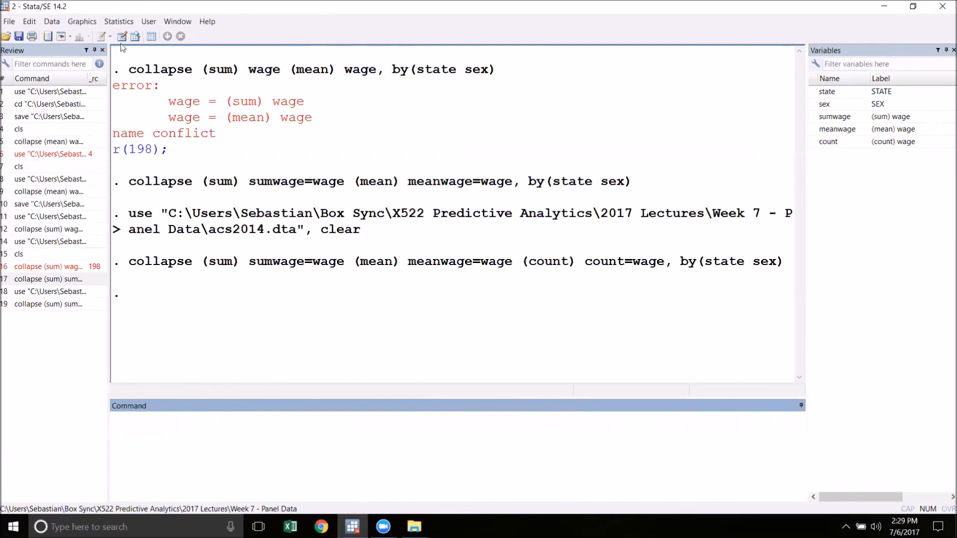
click(136, 36)
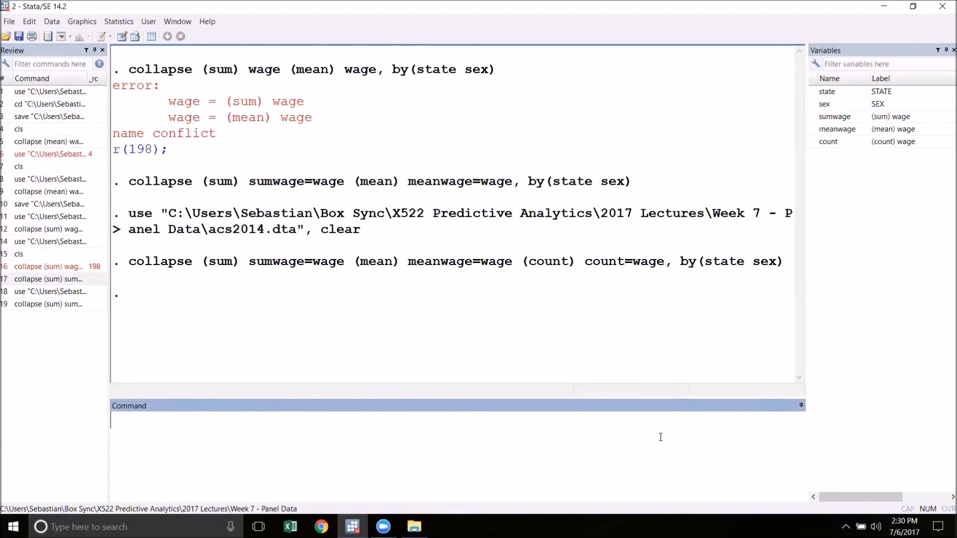
Open the help page for the collapse command and examine its list of available statistics.
text(help collapse)
key(Return)
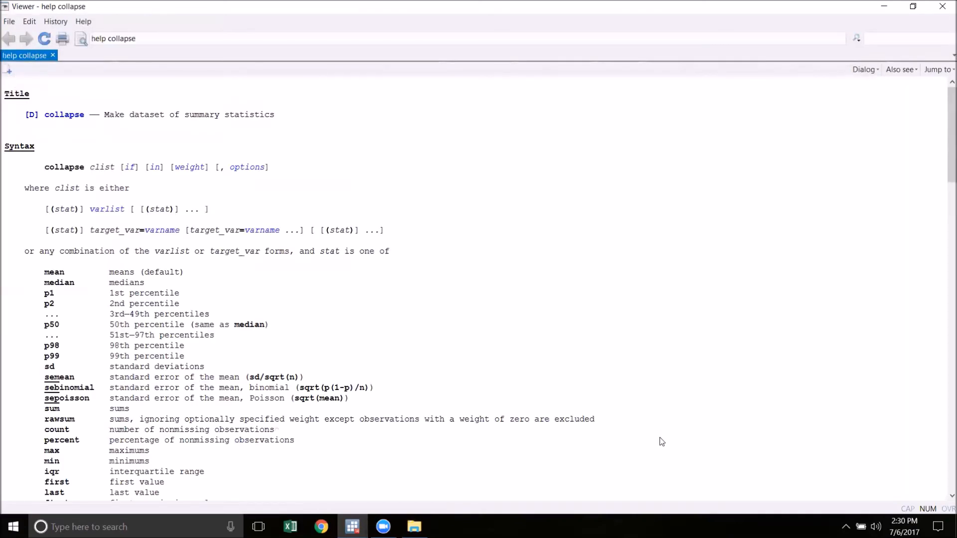
scroll(623, 409, down, 4)
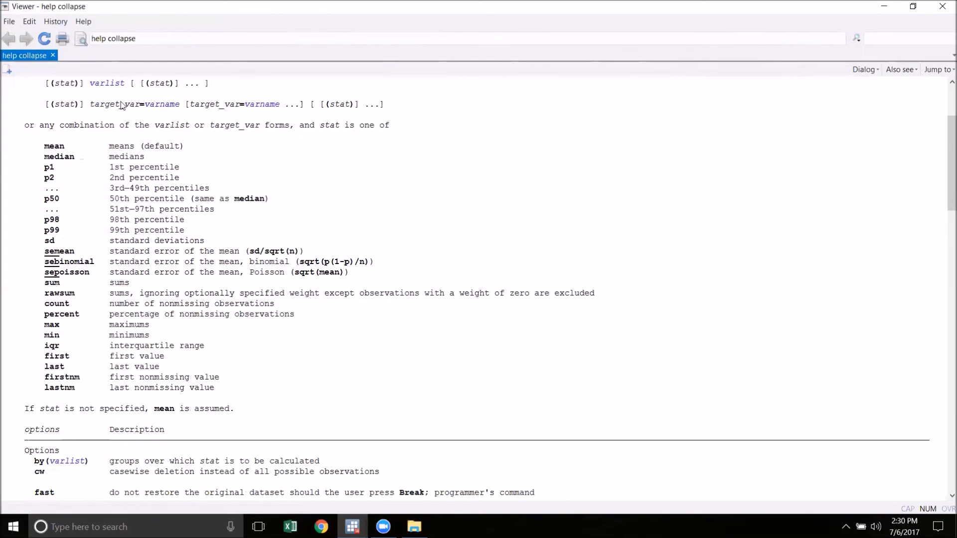